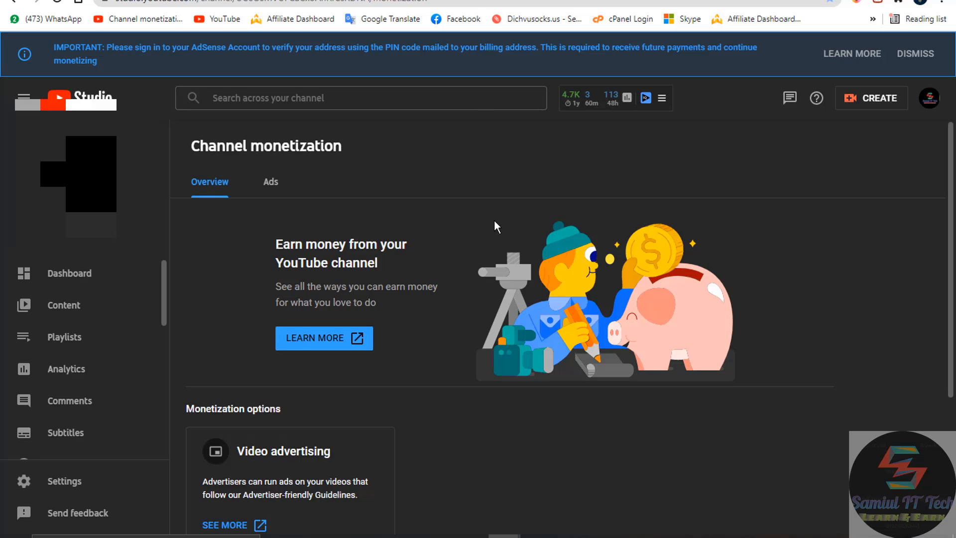
# - Review the Channel monetization overview and dismiss the notice about verifying the AdSense billing address
pyautogui.scroll(-4, 477, 353)
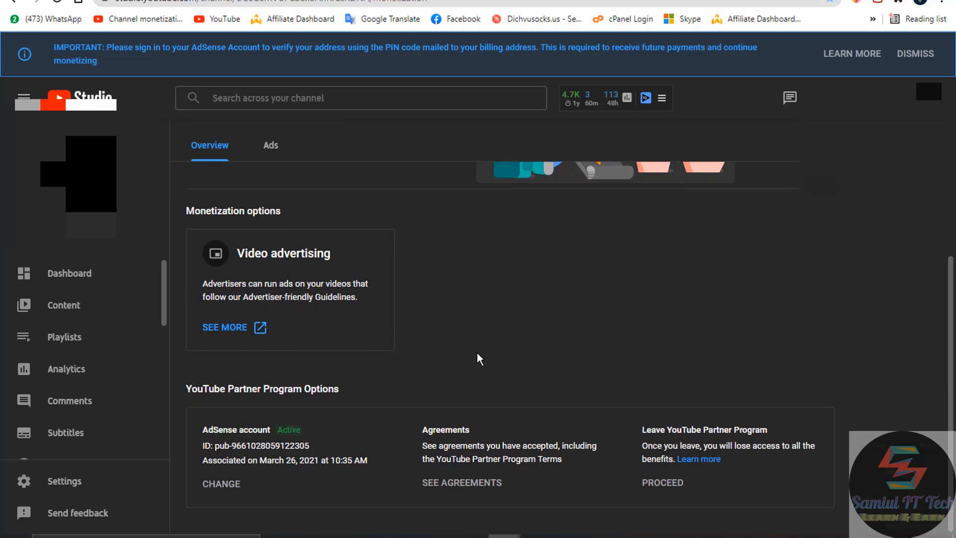
pyautogui.scroll(4, 477, 358)
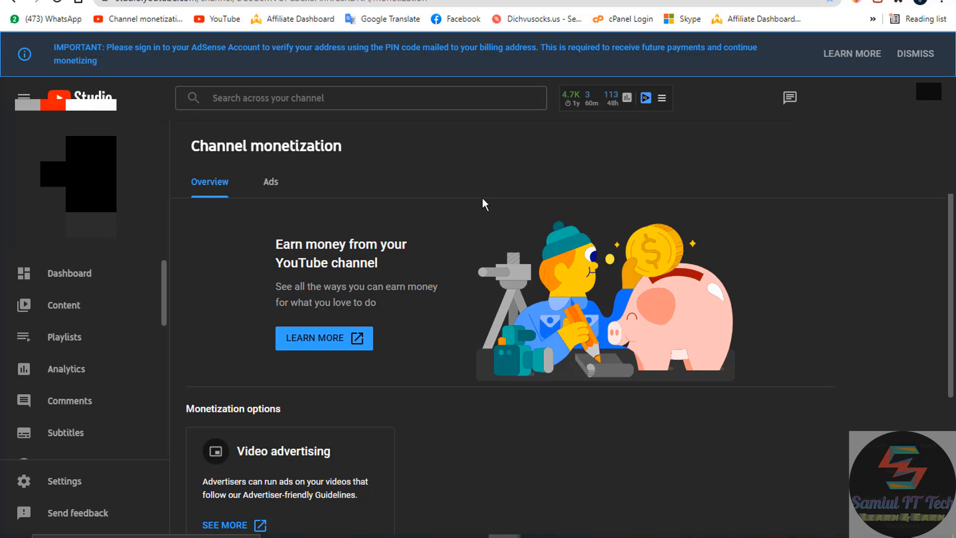
pyautogui.moveTo(2, 26)
pyautogui.mouseDown()
pyautogui.moveTo(185, 88)
pyautogui.moveTo(627, 135)
pyautogui.moveTo(871, 136)
pyautogui.moveTo(949, 114)
pyautogui.moveTo(941, 125)
pyautogui.moveTo(940, 107)
pyautogui.mouseUp()
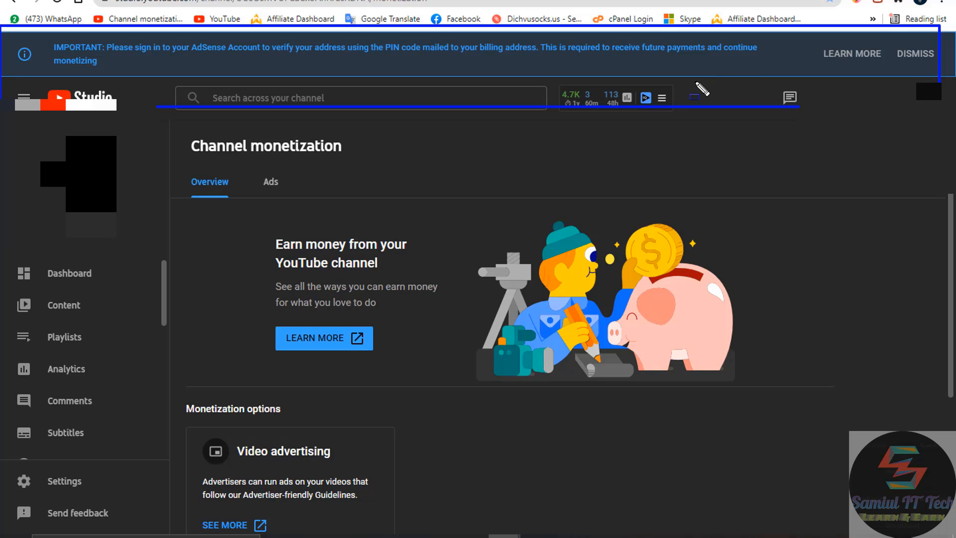
pyautogui.hotkey('ctrl', 'z')
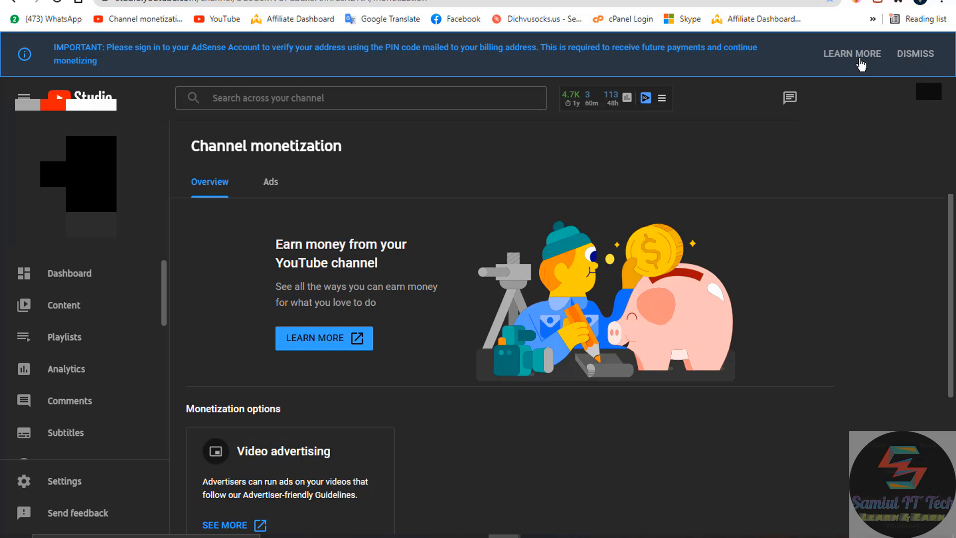
pyautogui.click(917, 53)
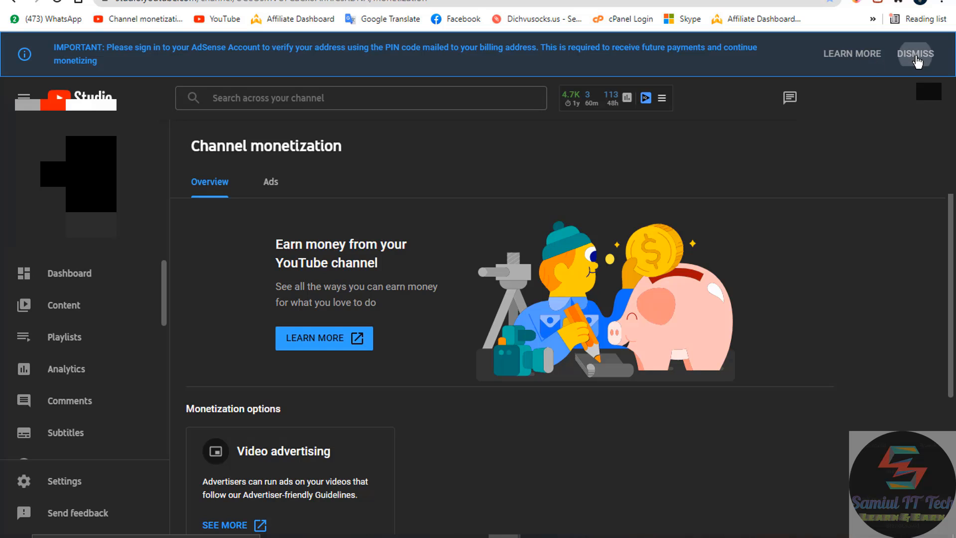
pyautogui.scroll(-2, 547, 139)
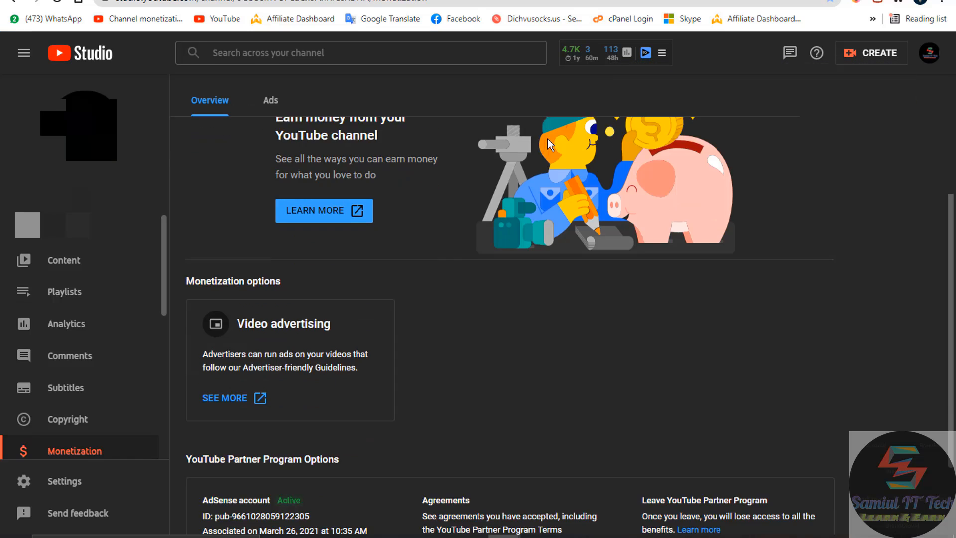
pyautogui.scroll(2, 547, 139)
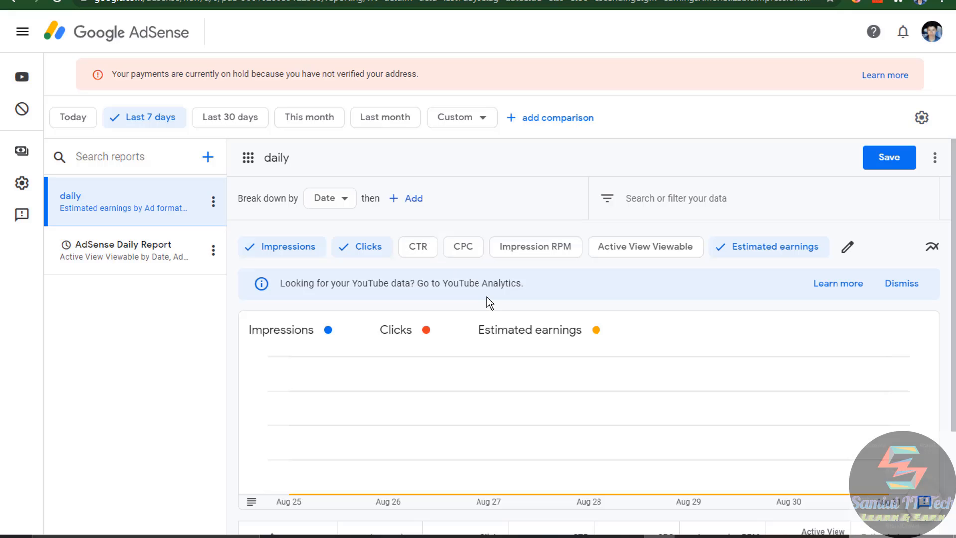
# - Go to the AdSense home page, and in a new tab open Gmail's "Action required: Verify your payment address in AdSense" email
pyautogui.click(99, 35)
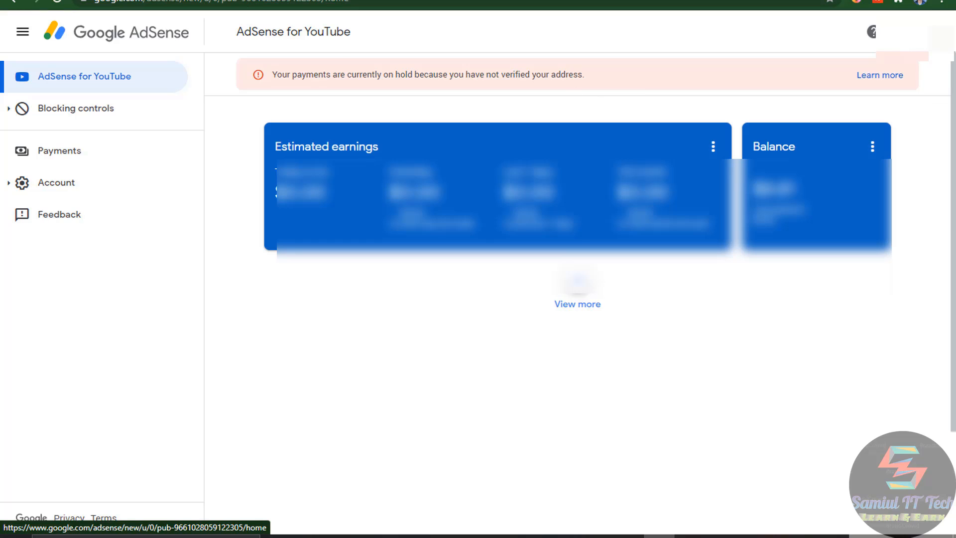
pyautogui.hotkey('ctrl', 't')
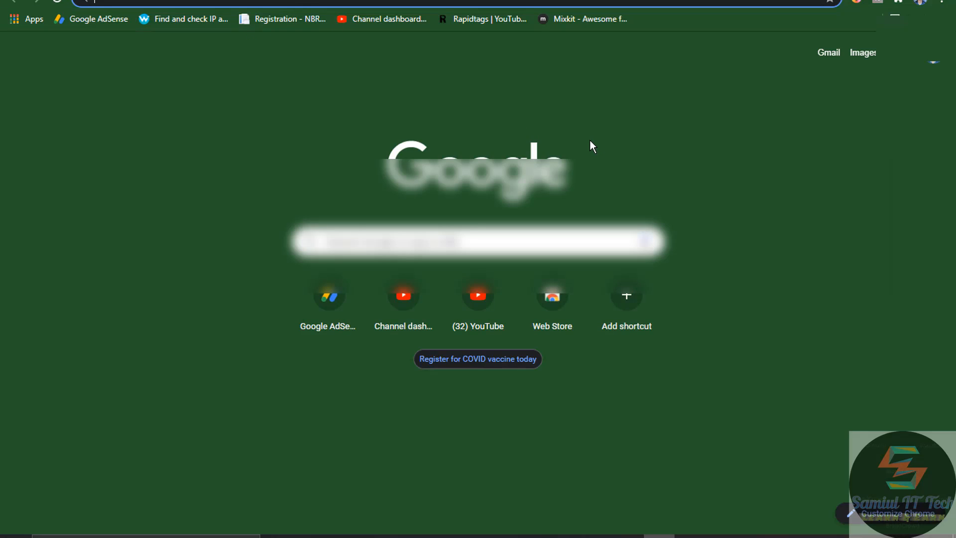
pyautogui.click(827, 53)
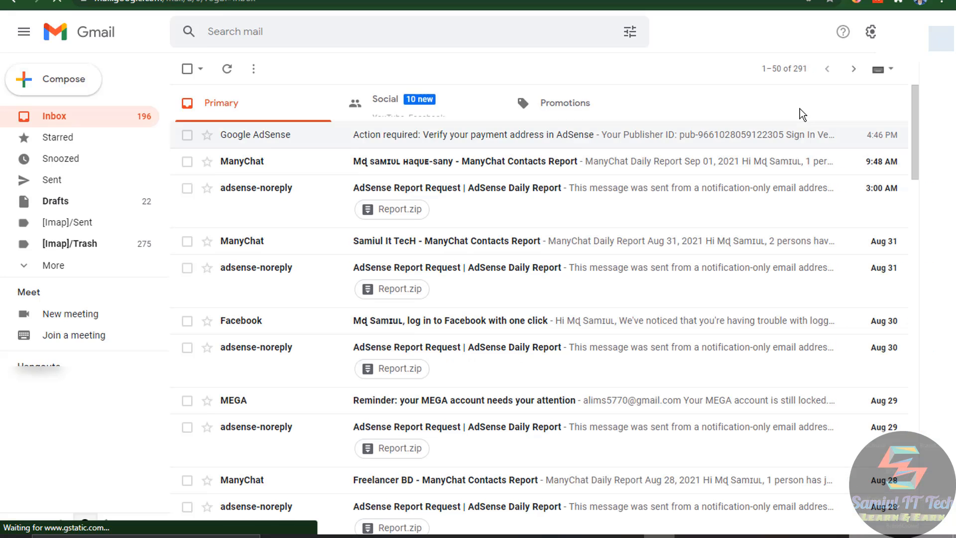
pyautogui.click(461, 144)
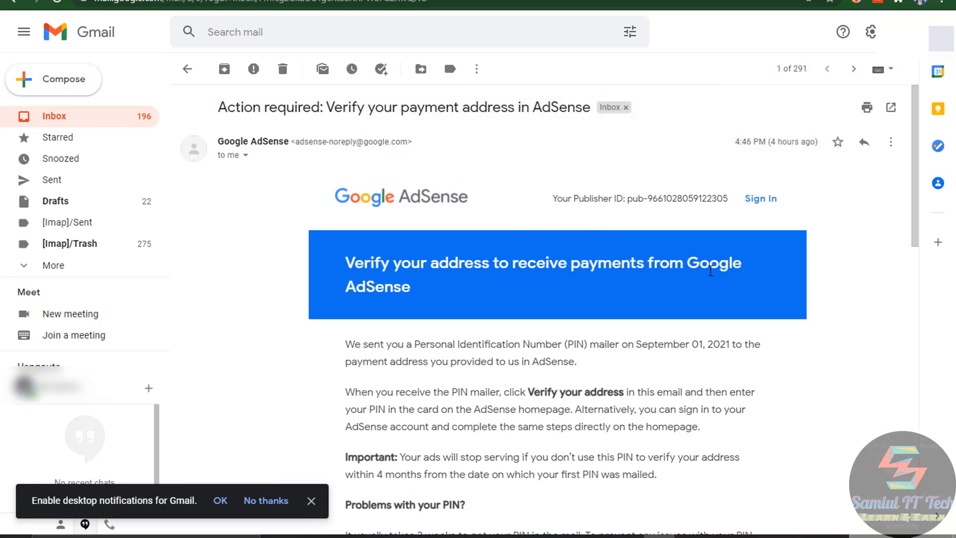
# - Read through the AdSense email for the PIN mailing details, payment address tips, address change instructions and the verification link
pyautogui.scroll(-4, 641, 264)
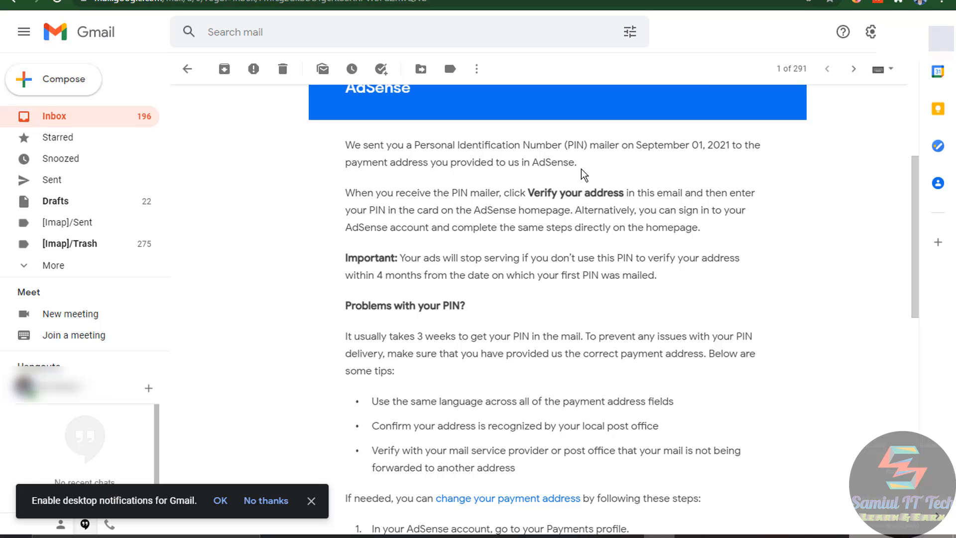
pyautogui.scroll(-1, 587, 177)
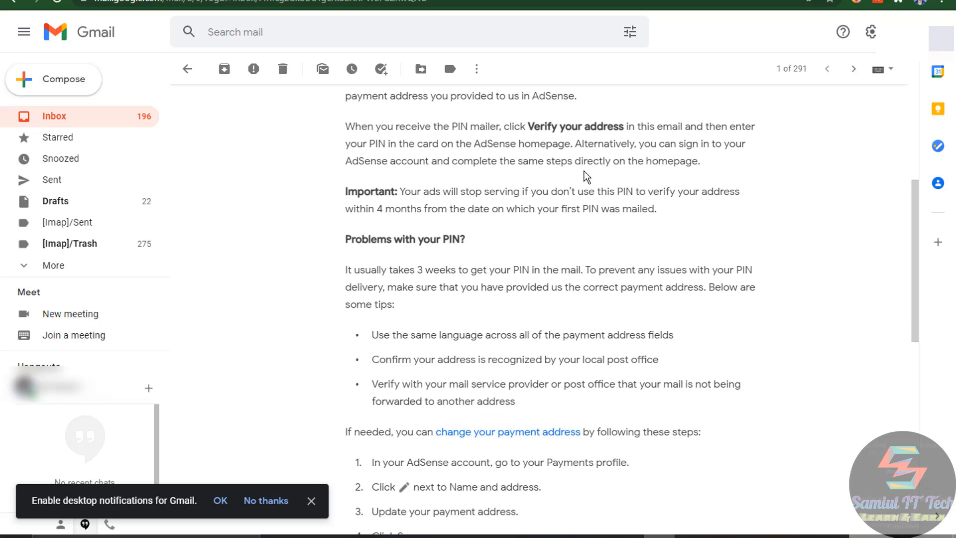
pyautogui.scroll(-1, 586, 177)
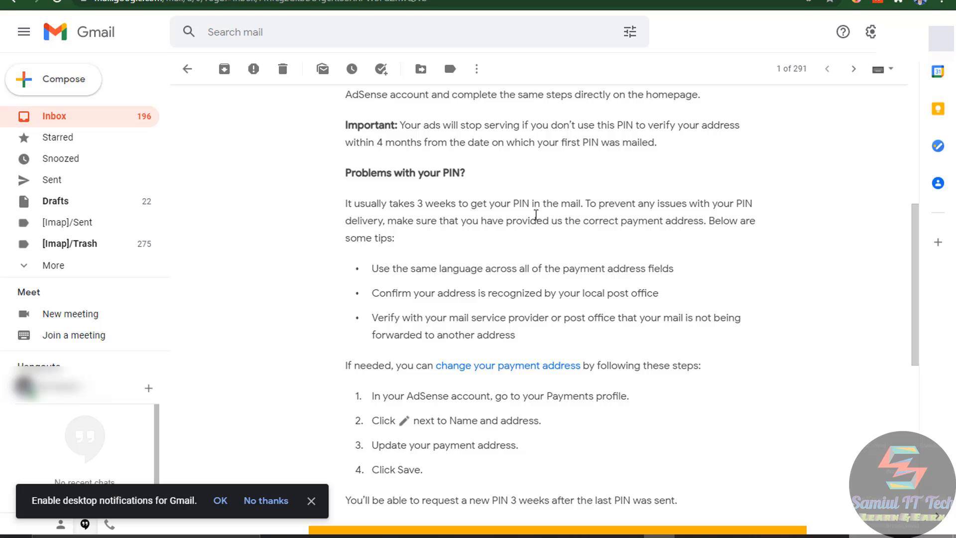
pyautogui.scroll(-2, 566, 215)
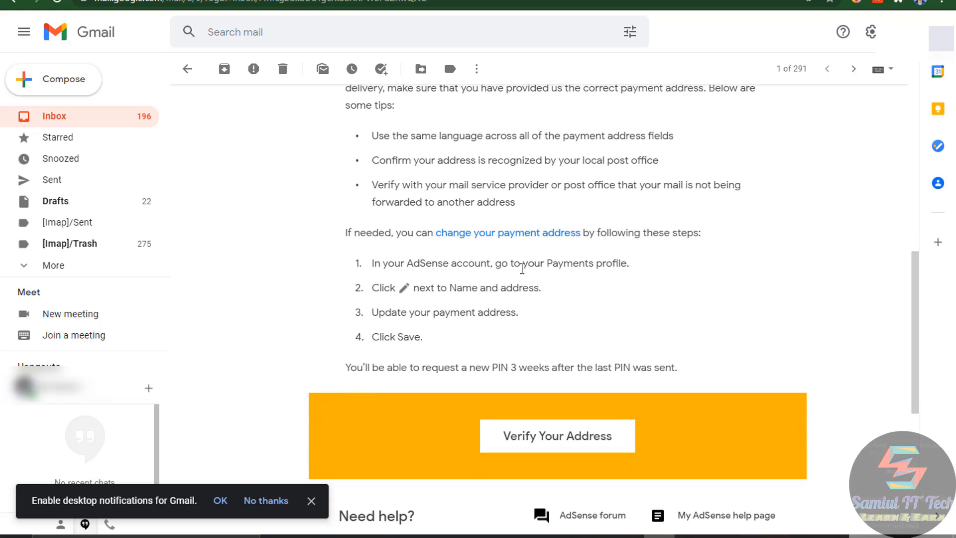
pyautogui.scroll(-1, 534, 269)
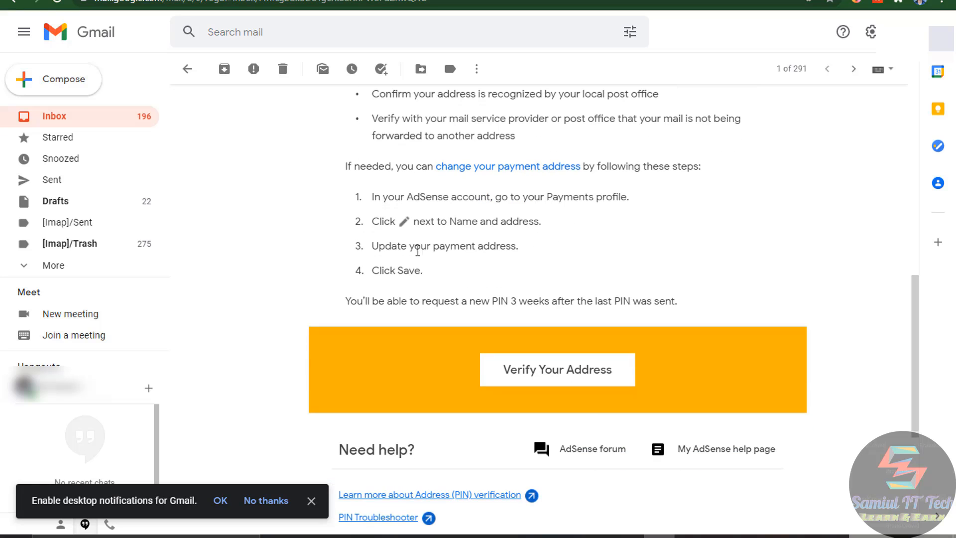
pyautogui.scroll(2, 461, 225)
pyautogui.scroll(-4, 463, 226)
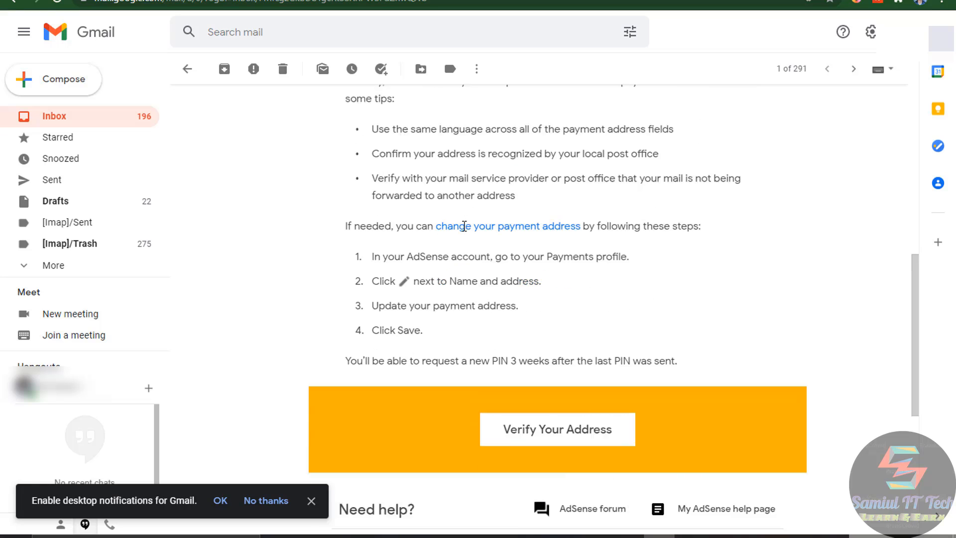
pyautogui.scroll(-2, 464, 227)
pyautogui.scroll(8, 464, 229)
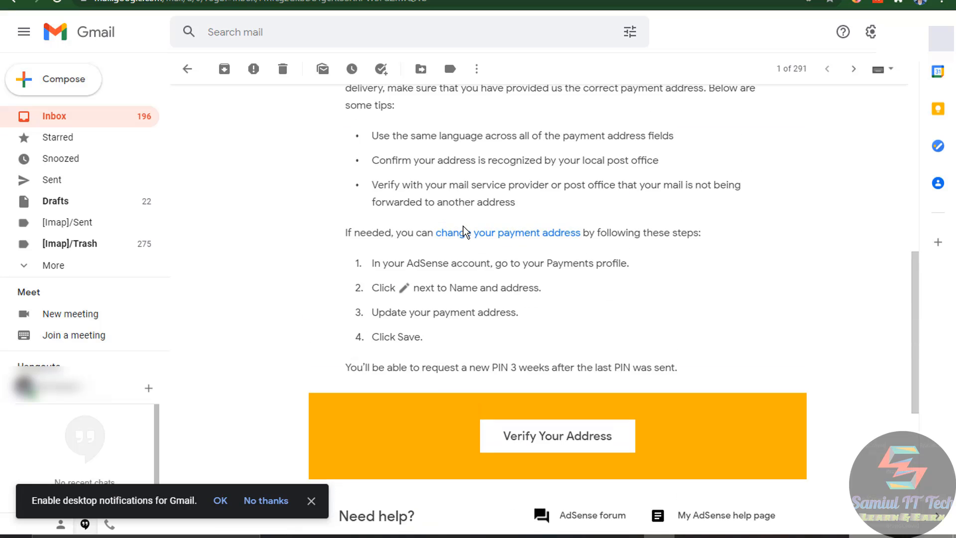
pyautogui.scroll(2, 463, 231)
pyautogui.scroll(-9, 466, 230)
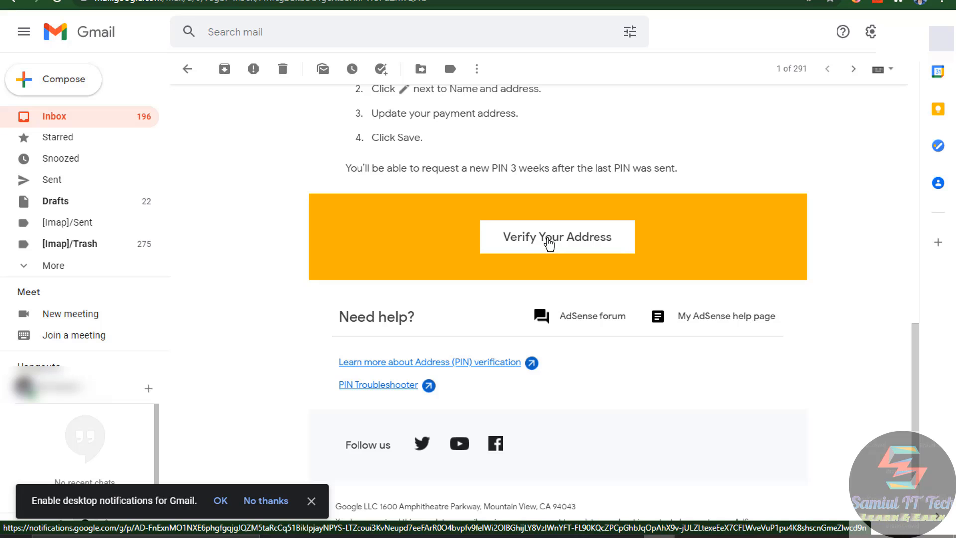
pyautogui.scroll(10, 553, 246)
pyautogui.scroll(3, 549, 244)
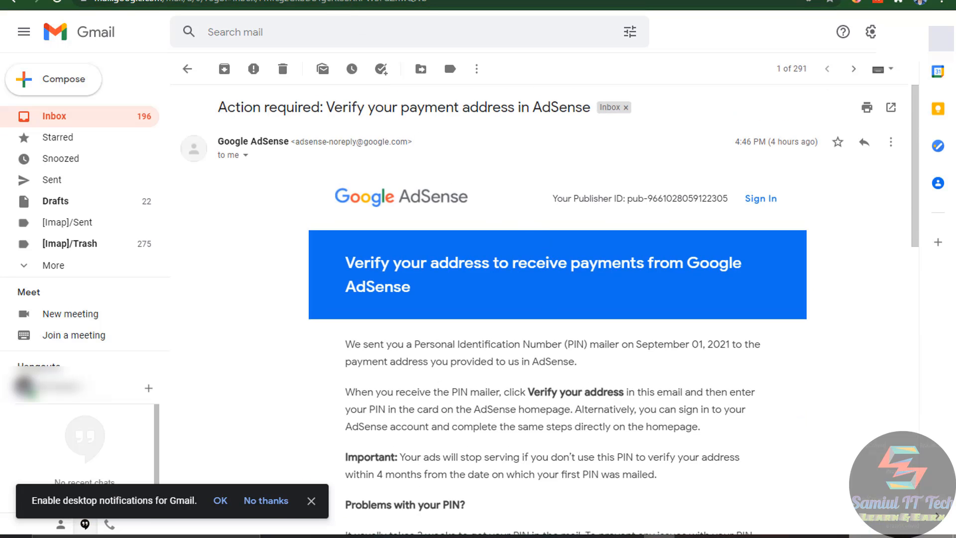
# - Open todaysdeals.website in a new tab and go to its Our Service section
pyautogui.hotkey('ctrl', 't')
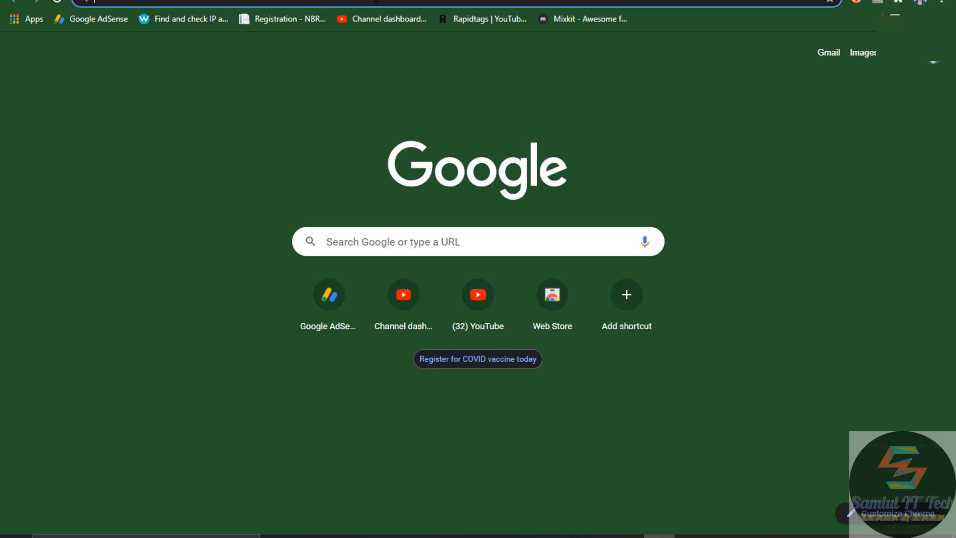
pyautogui.write('todaysdeals.website')
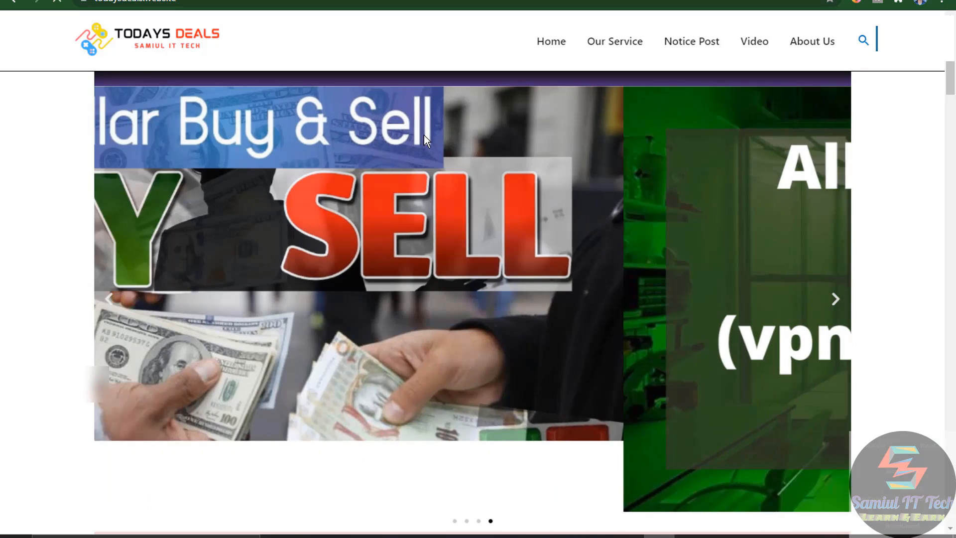
pyautogui.scroll(-8, 424, 140)
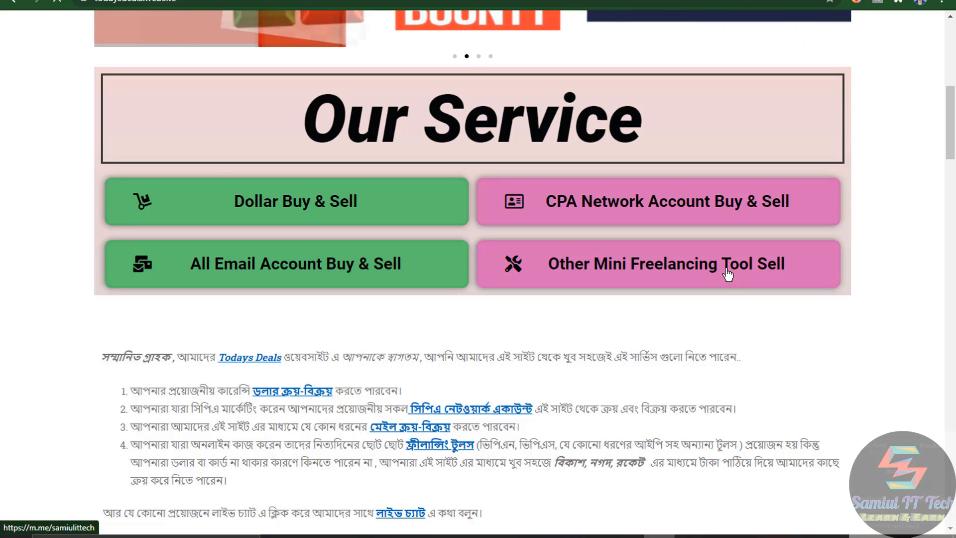
# - Open the Dollar Buy & Sell and CPA Network Account Buy & Sell services in separate new tabs
pyautogui.rightClick(261, 203)
pyautogui.click(326, 210)
pyautogui.rightClick(606, 196)
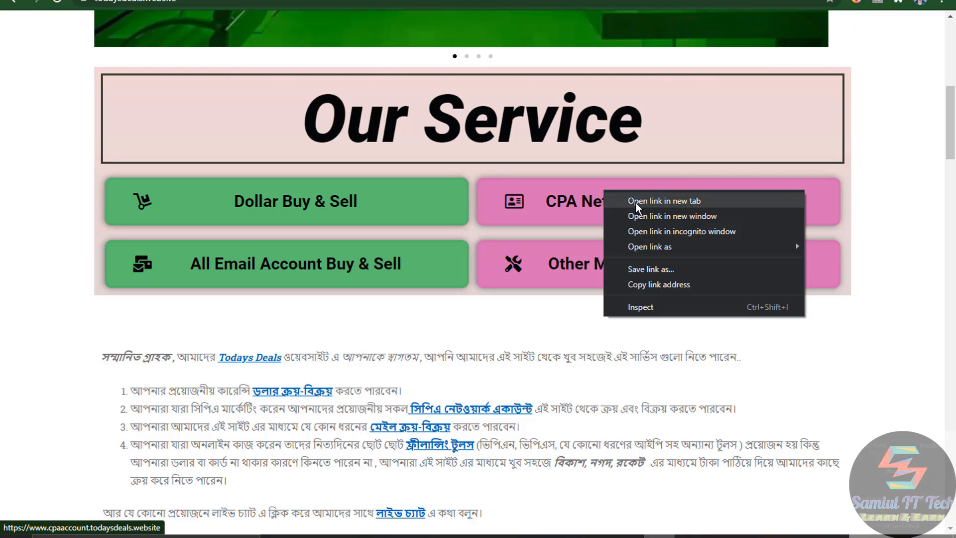
pyautogui.click(636, 202)
# - Look at the dollar exchange site and the CPA network buy-sell site, and return to the dollar exchange site
pyautogui.click(571, 0)
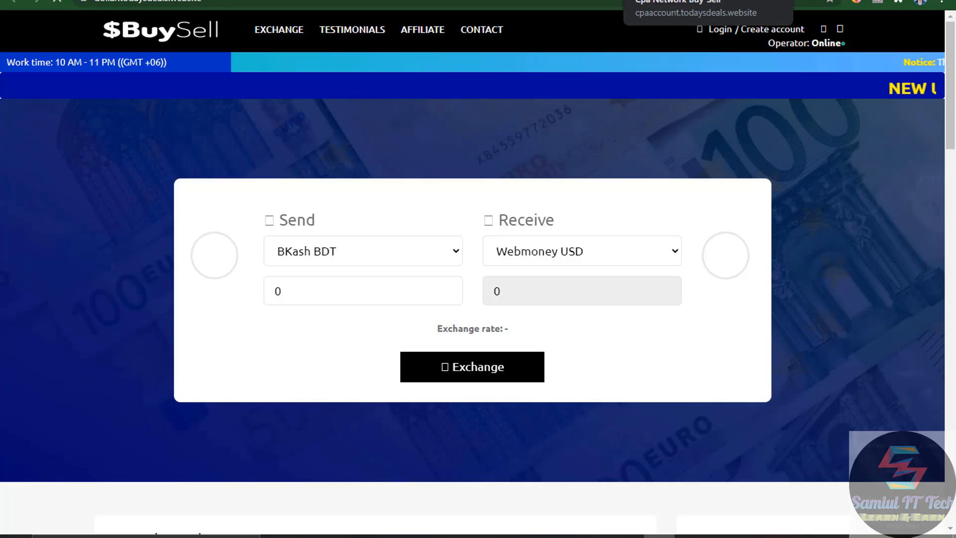
pyautogui.click(657, 1)
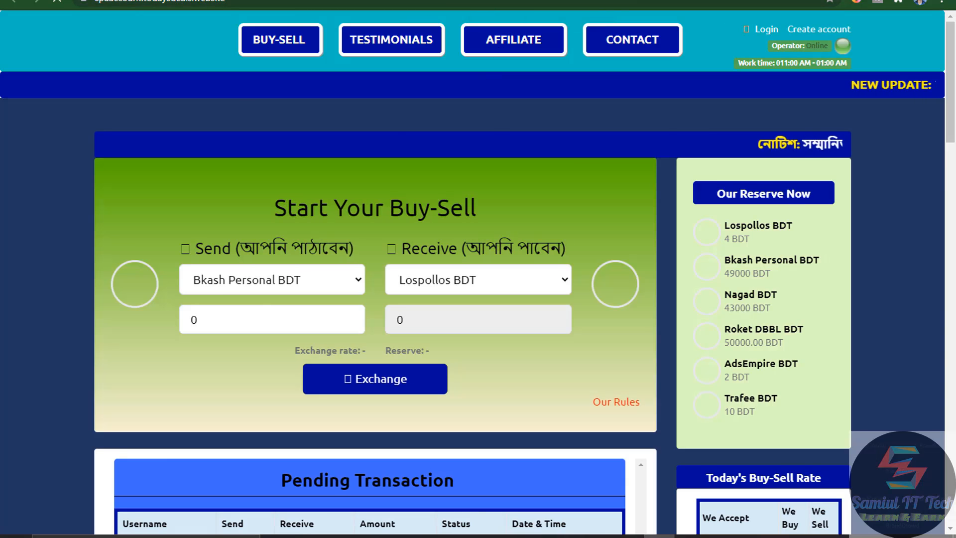
pyautogui.click(572, 0)
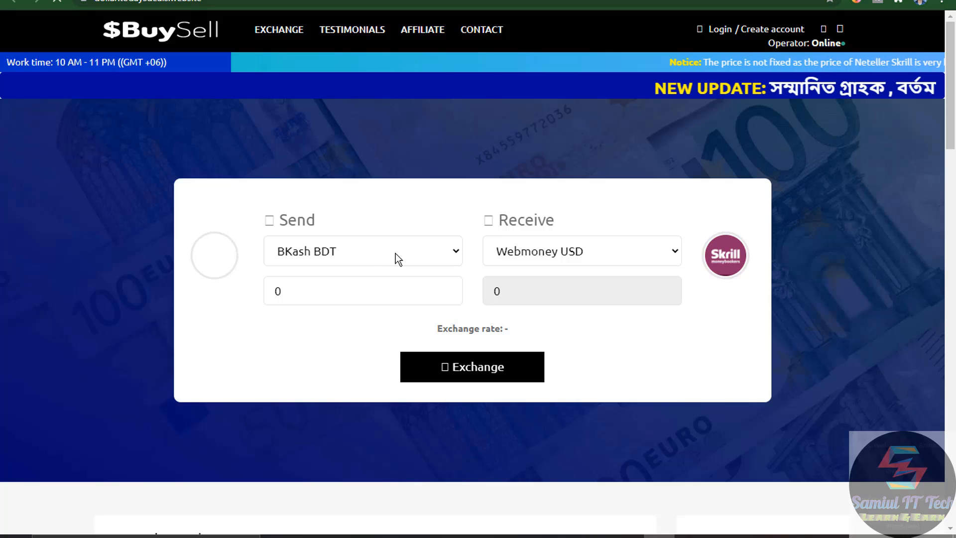